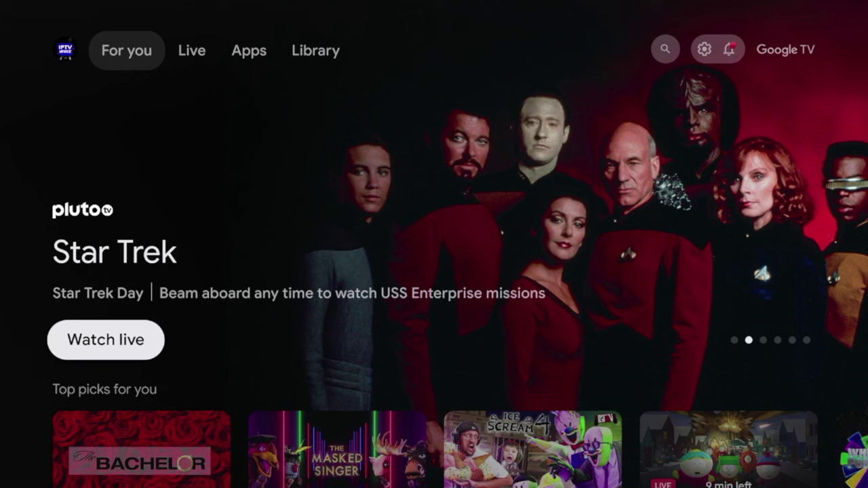
# Look over the For you recommendations on the Google TV home screen.
pyautogui.press('Down')
pyautogui.press('Up')
pyautogui.press('Up')
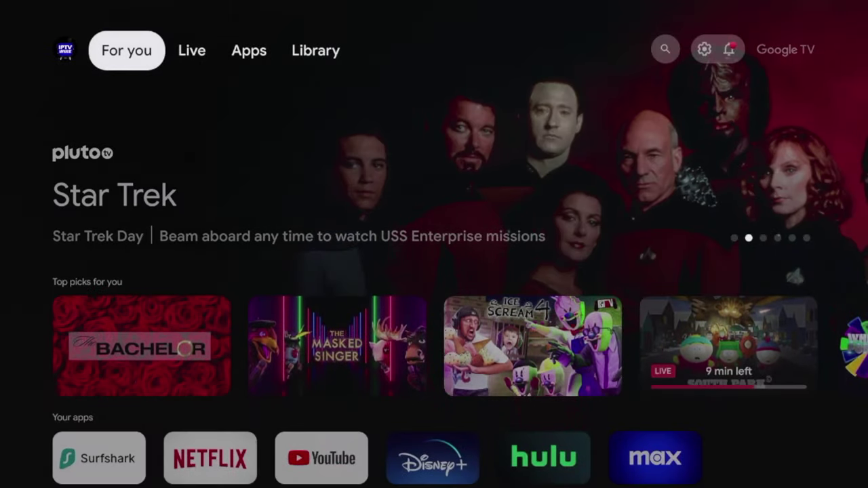
pyautogui.press('Down')
pyautogui.press('Up')
pyautogui.press('Right')
pyautogui.press('Left')
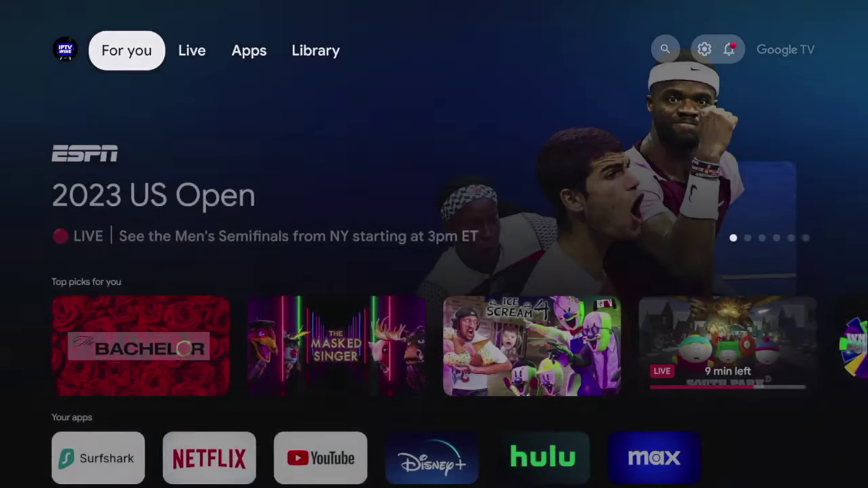
pyautogui.press('Left')
pyautogui.press('Right')
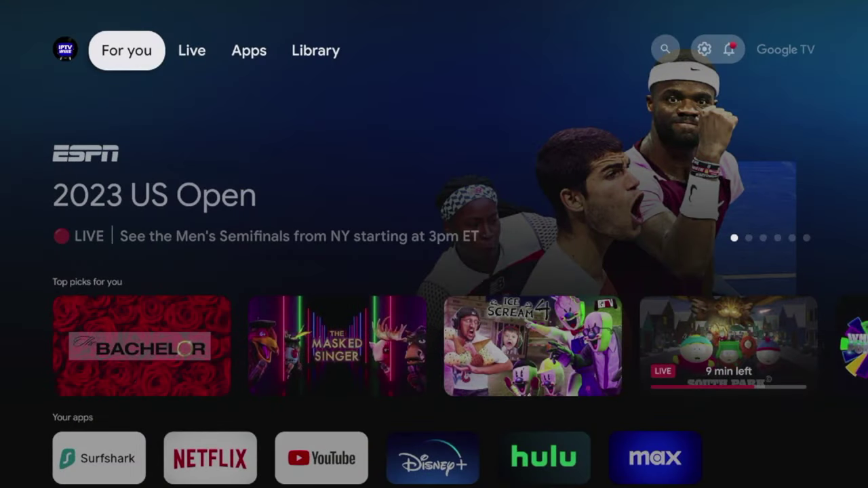
# Switch to the Apps tab and move down to the apps and games search.
pyautogui.press('Right')
pyautogui.press('Left')
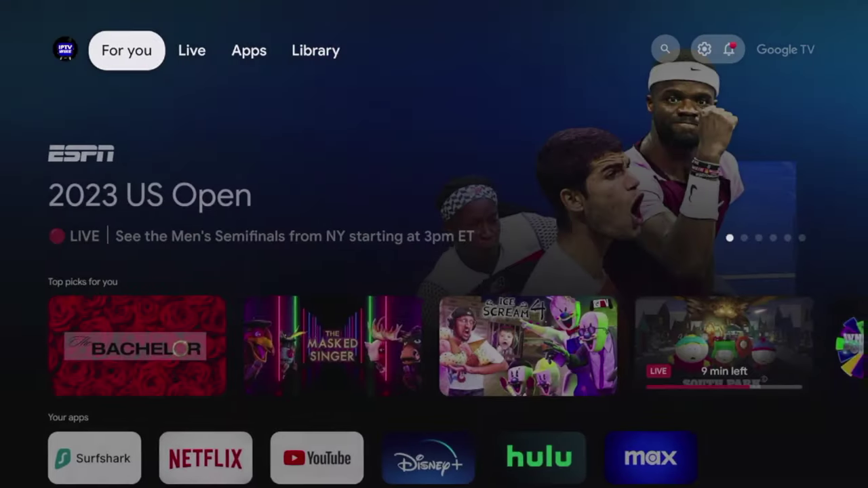
pyautogui.press('Right')
pyautogui.press('Right')
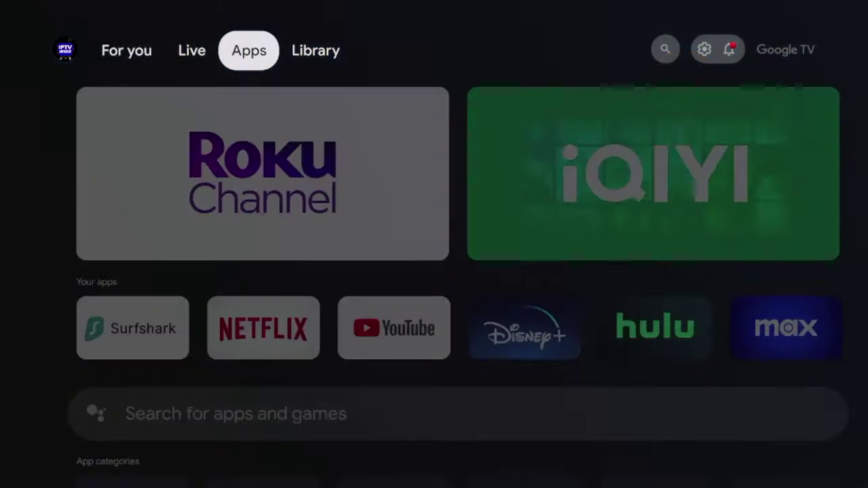
pyautogui.press('Down')
pyautogui.press('Down')
pyautogui.press('Down')
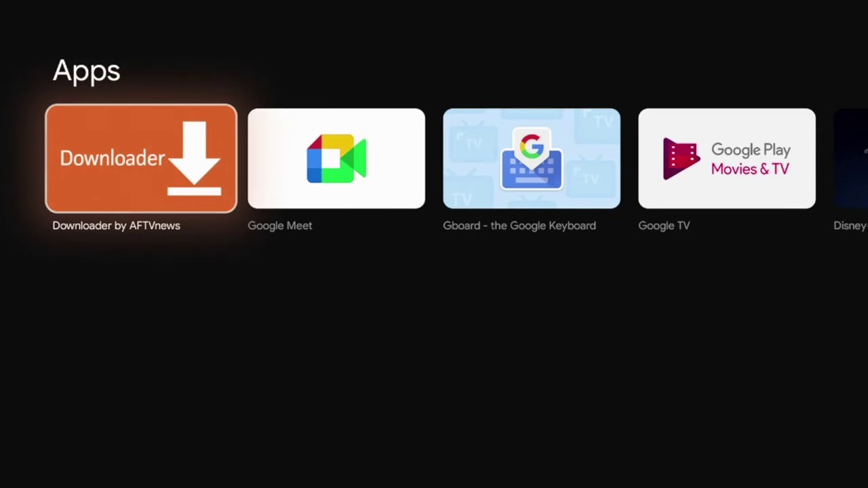
# Open the Downloader by AFTVnews store page and install it until Open appears.
pyautogui.press('Return')
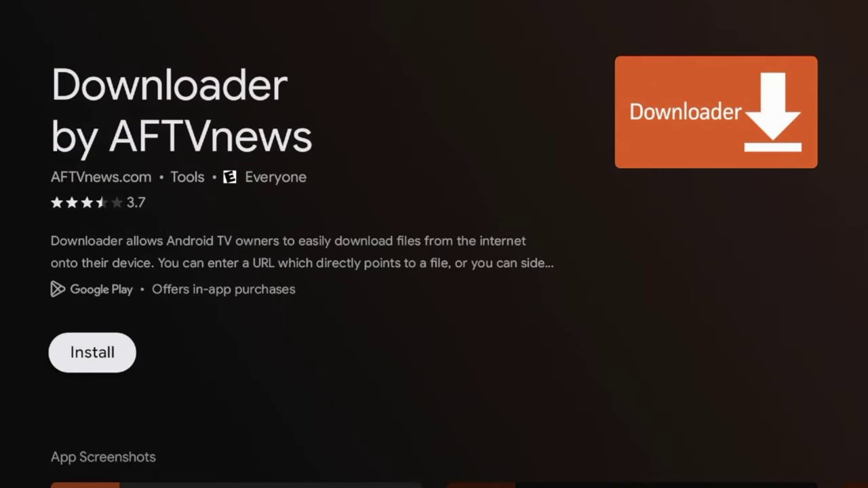
pyautogui.press('Return')
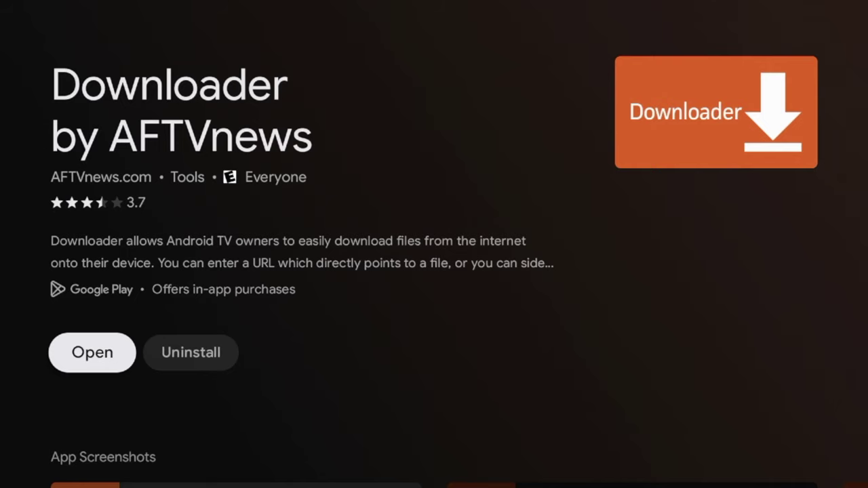
# Back out of the Downloader store page to the Apps tab and open quick settings.
pyautogui.press('Escape')
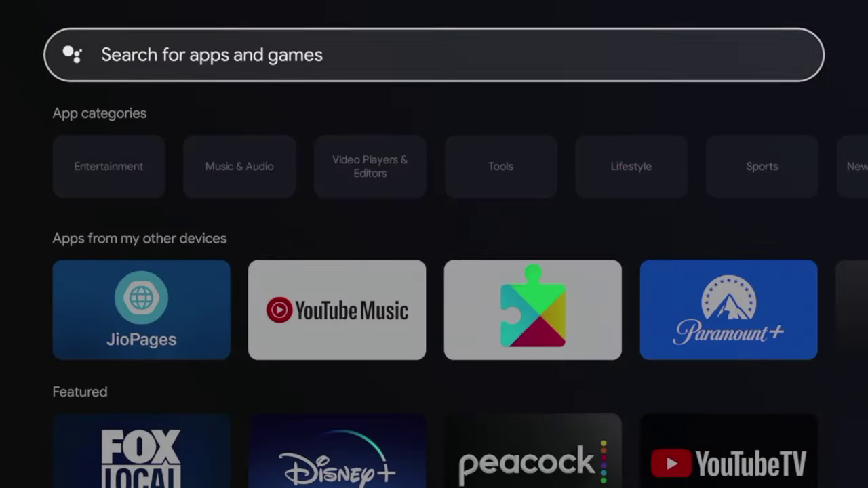
pyautogui.press('Escape')
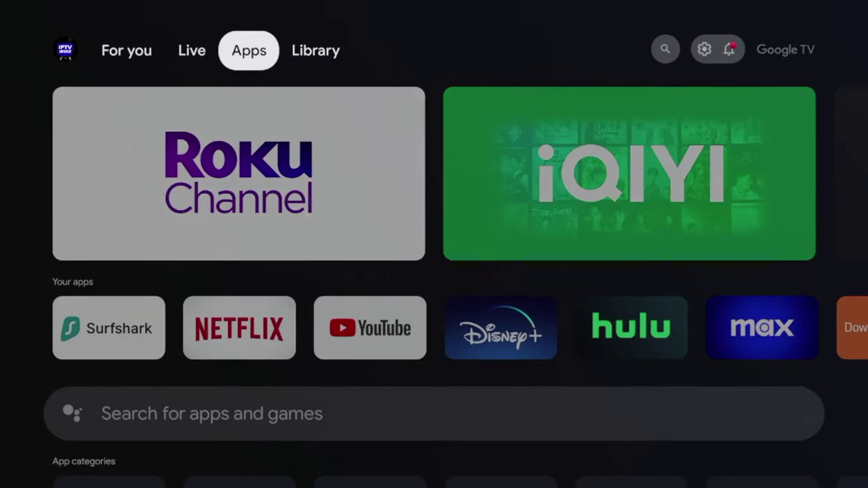
pyautogui.press('Left')
pyautogui.press('Right')
pyautogui.press('Right')
pyautogui.press('Right')
pyautogui.press('Right')
pyautogui.press('Return')
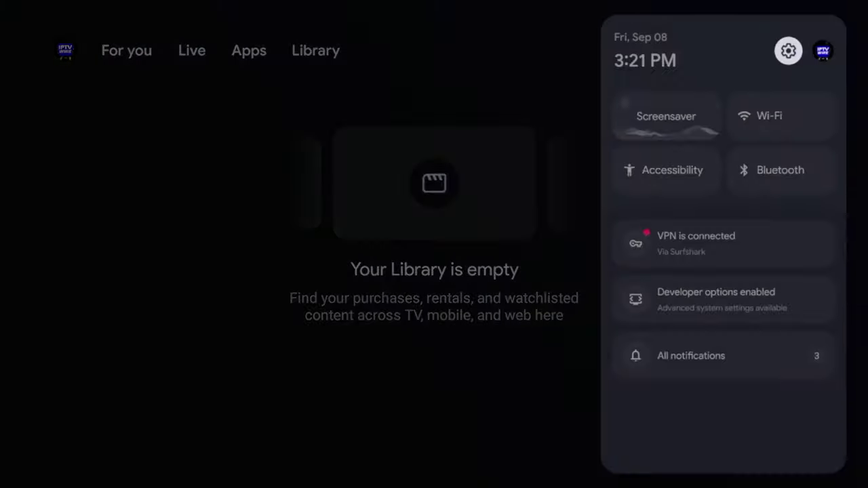
pyautogui.press('Left')
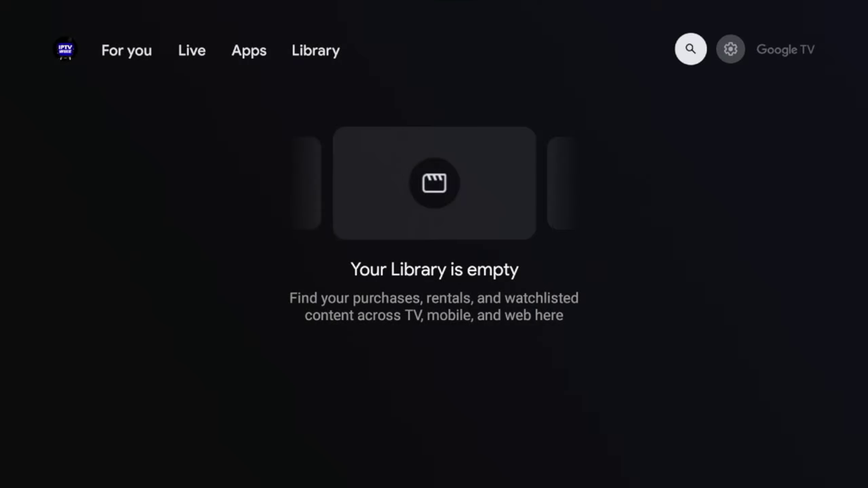
pyautogui.press('Right')
pyautogui.press('Return')
# Open Settings > System and go to the About entry.
pyautogui.press('Down')
pyautogui.press('Up')
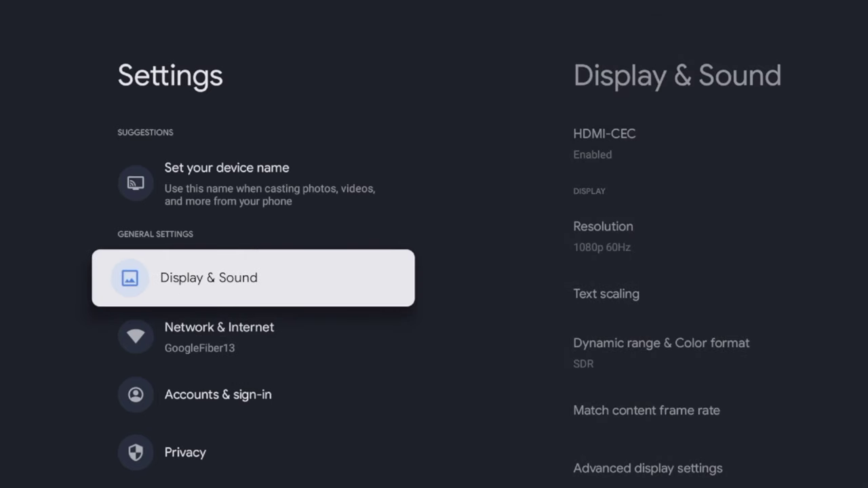
pyautogui.press('Down')
pyautogui.press('Down')
pyautogui.press('Down')
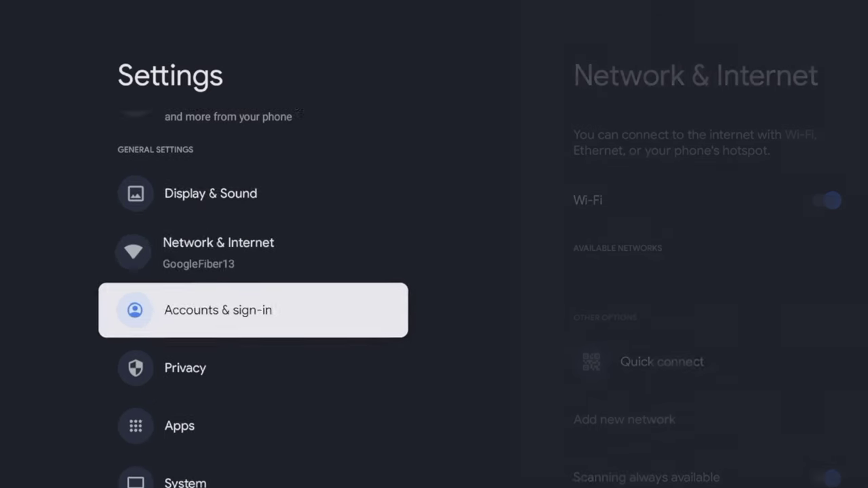
pyautogui.press('Up')
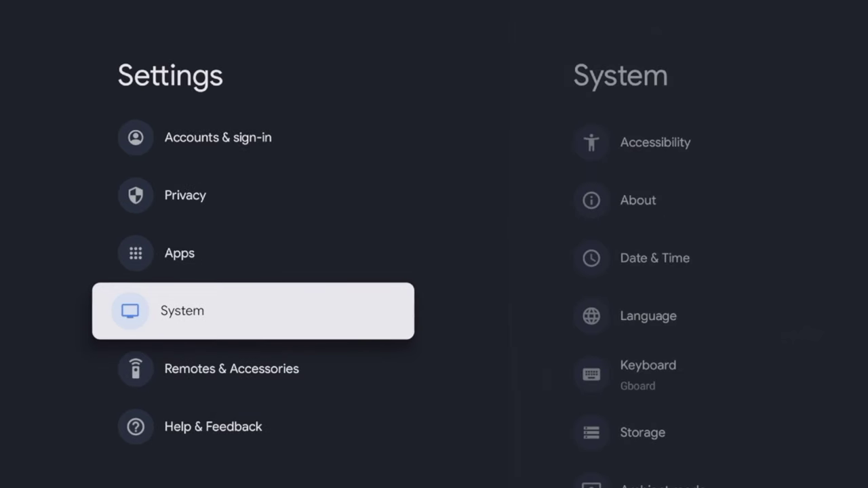
pyautogui.press('Return')
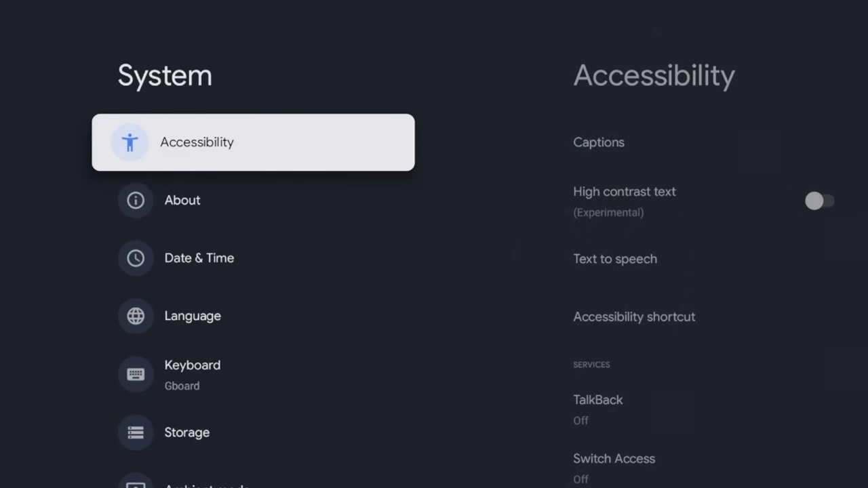
pyautogui.press('Down')
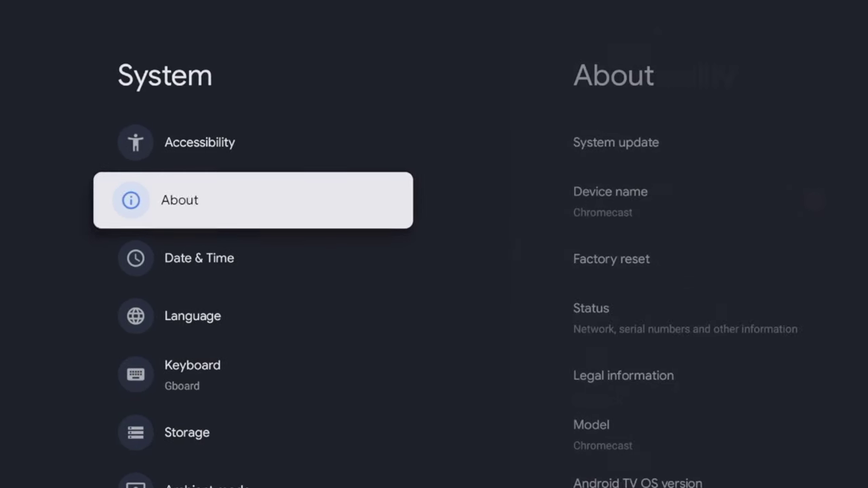
pyautogui.press('Up')
pyautogui.press('Down')
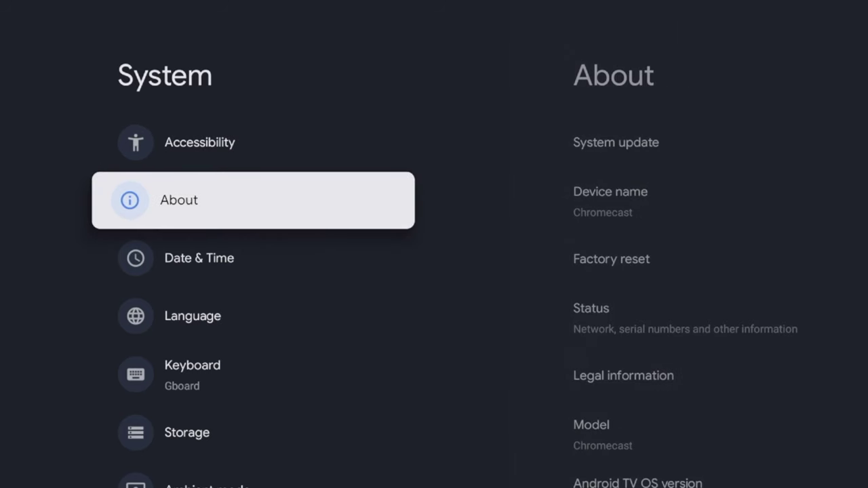
pyautogui.press('Return')
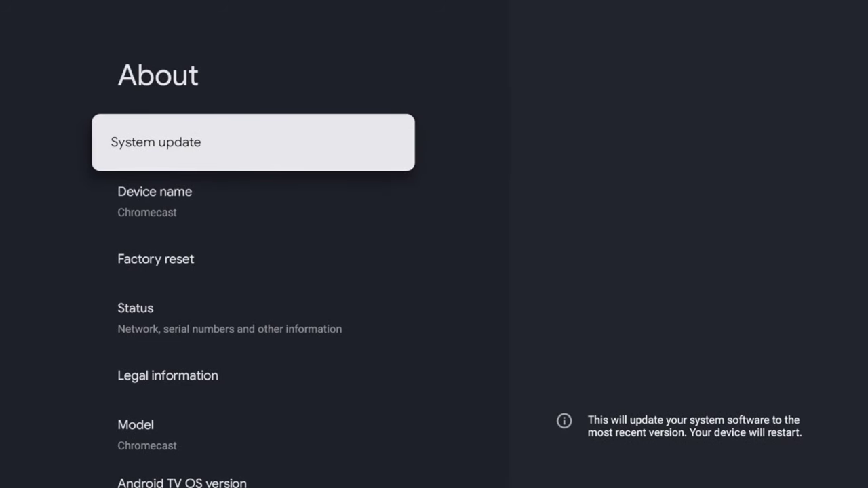
# Select the Android TV OS build entry repeatedly until the 'already a developer' message appears.
pyautogui.press('Down')
pyautogui.press('Down')
pyautogui.press('Down')
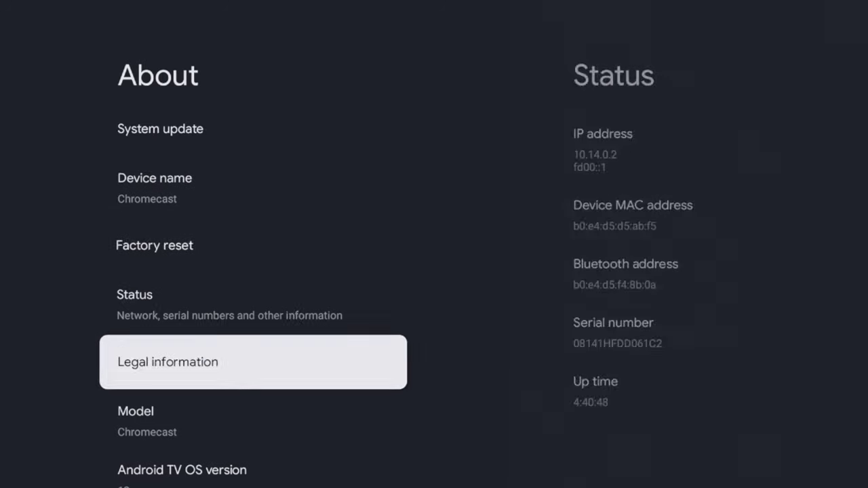
pyautogui.press('Down')
pyautogui.press('Down')
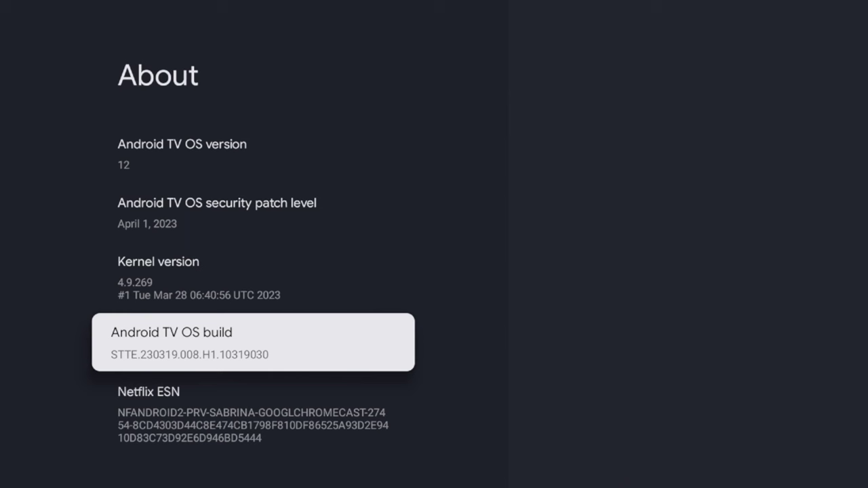
pyautogui.press('Return')
pyautogui.press('Return')
pyautogui.press('Return')
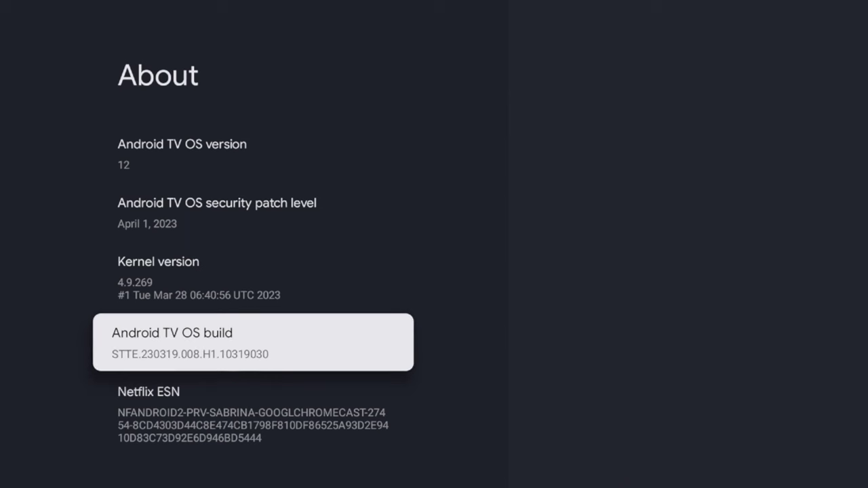
pyautogui.press('Return')
pyautogui.press('Return')
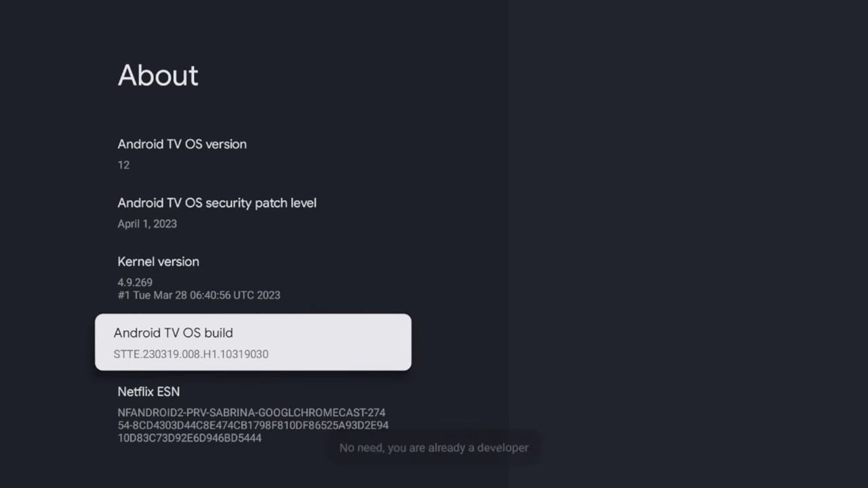
pyautogui.press('Return')
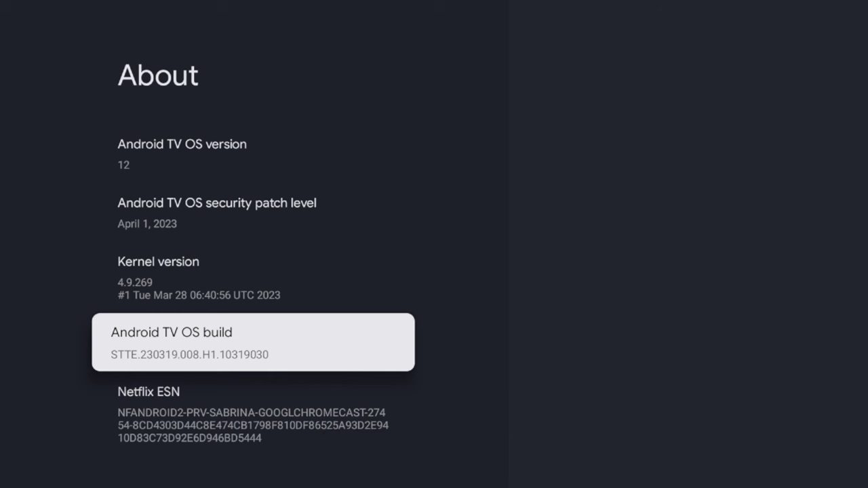
# Launch Downloader from Your apps on Home, allow photos and media access, and dismiss the guide.
pyautogui.press('Home')
pyautogui.press('Down')
pyautogui.press('Down')
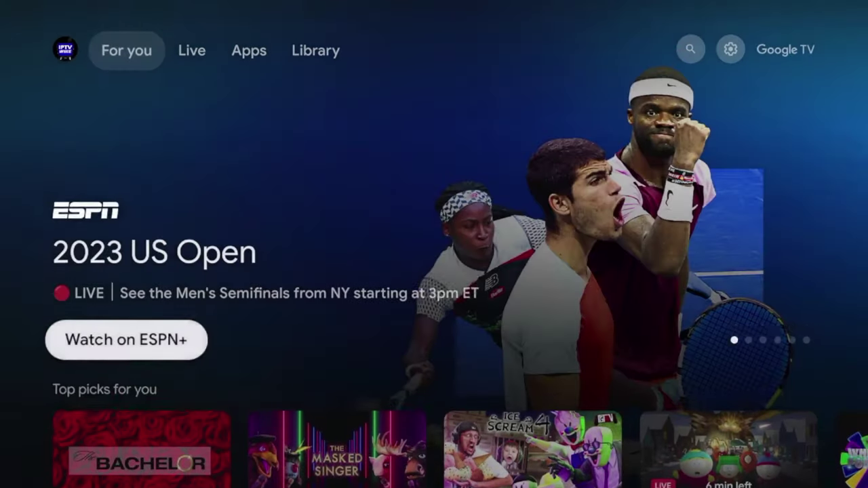
pyautogui.press('Down')
pyautogui.press('Right')
pyautogui.press('Right')
pyautogui.press('Right')
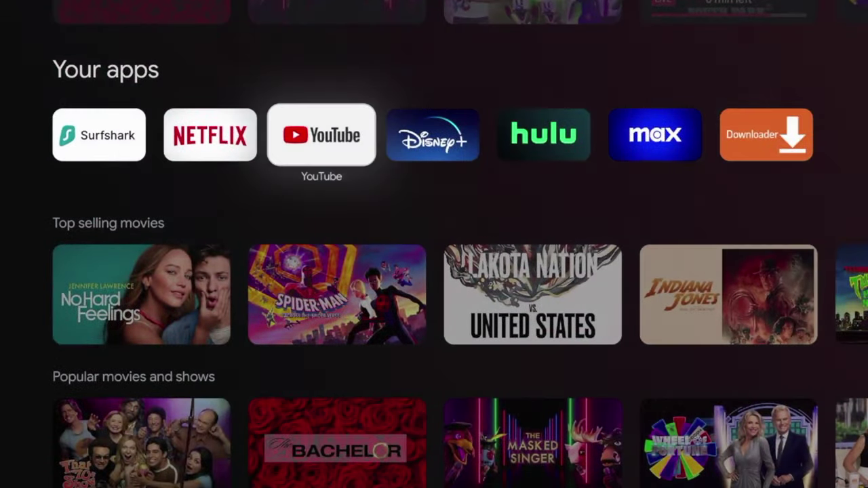
pyautogui.press('Right')
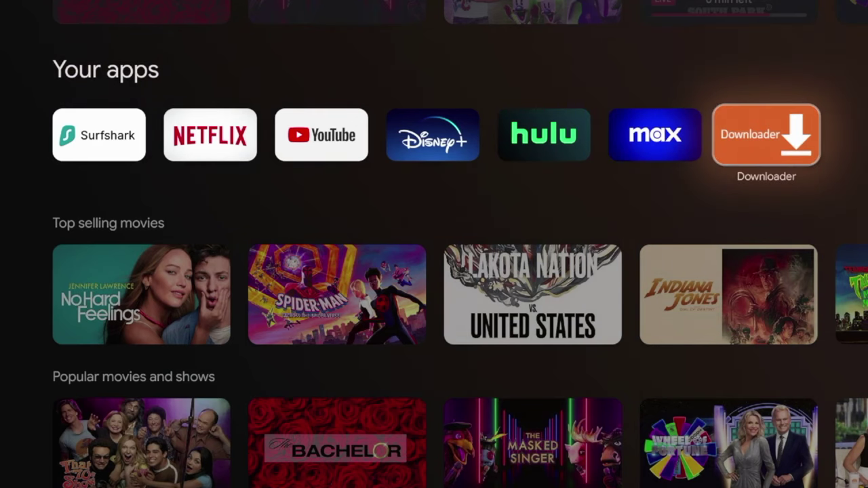
pyautogui.press('Return')
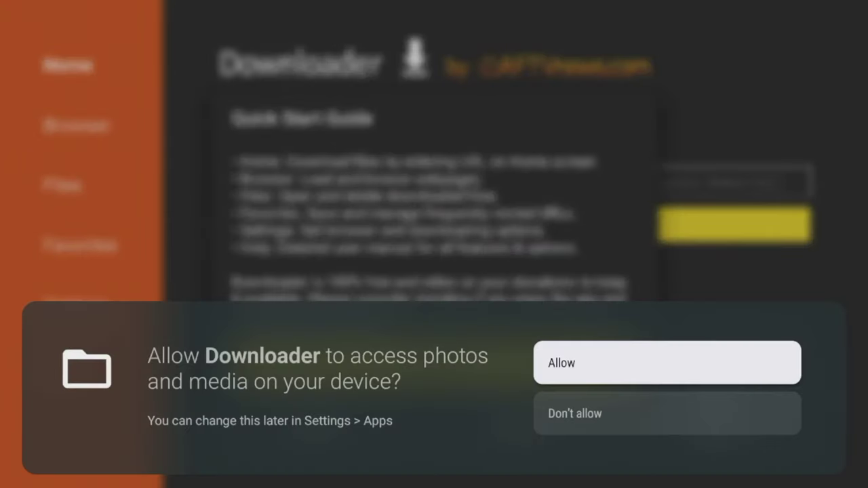
pyautogui.press('Return')
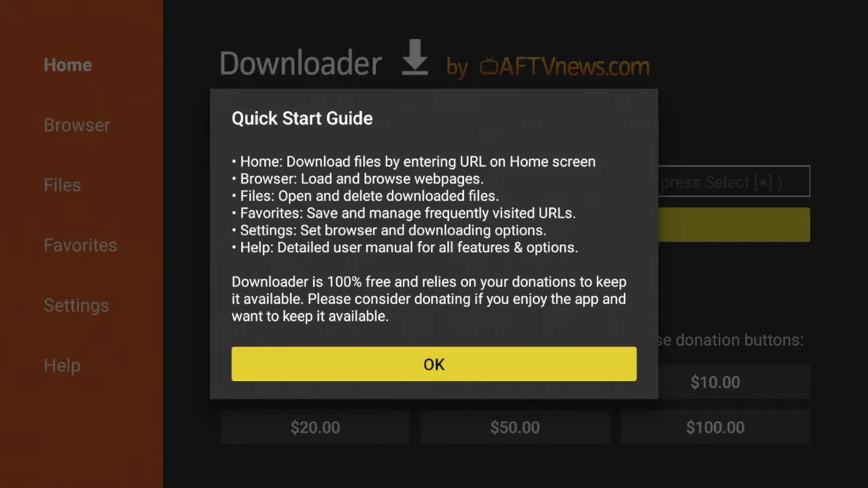
pyautogui.press('Return')
# Bring up the keyboard for Downloader's URL field in the ?123 numbers layout.
pyautogui.press('Up')
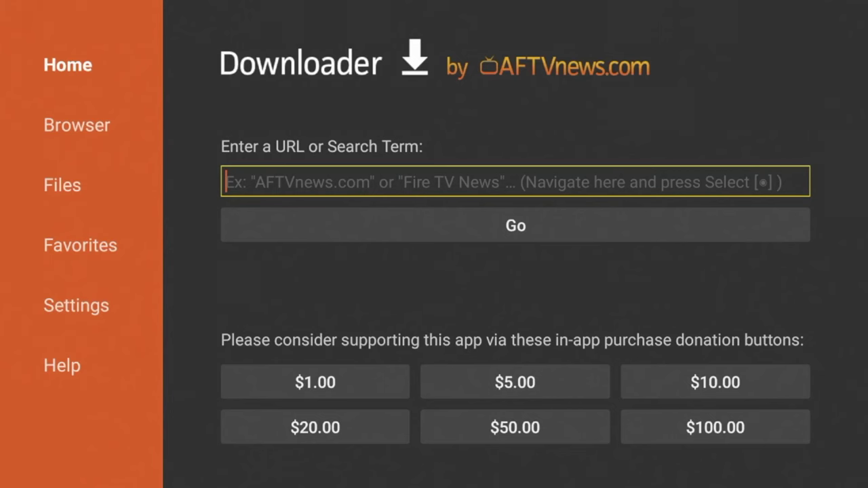
pyautogui.press('Return')
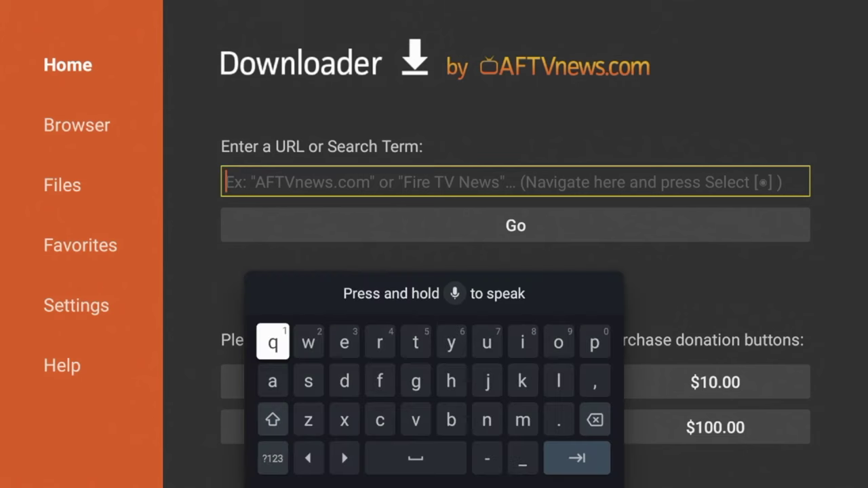
pyautogui.press('Right')
pyautogui.press('Down')
pyautogui.press('Down')
pyautogui.press('Left')
pyautogui.press('Down')
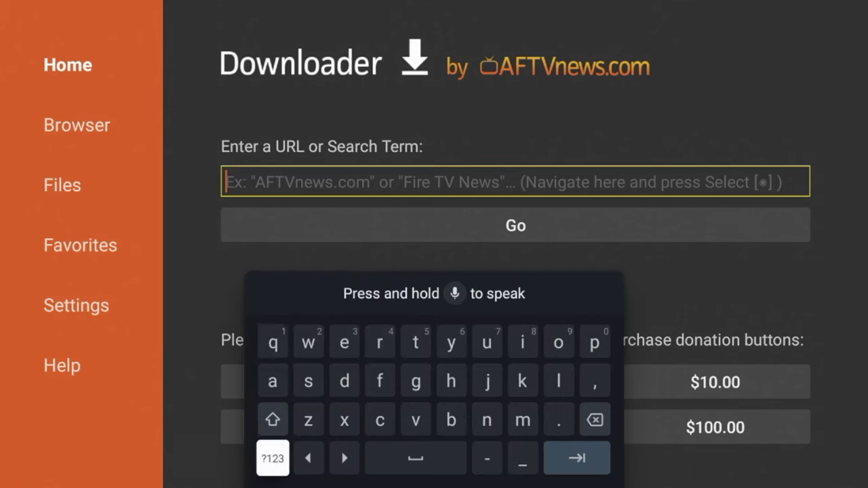
pyautogui.press('Return')
pyautogui.press('Right')
pyautogui.press('Up')
pyautogui.press('Return')
pyautogui.press('Left')
pyautogui.press('Left')
pyautogui.press('Left')
pyautogui.press('Return')
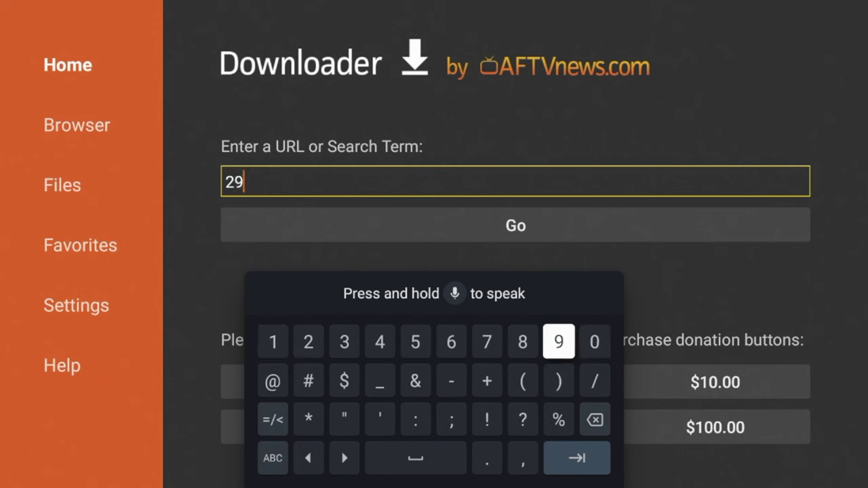
pyautogui.press('Left')
pyautogui.press('Return')
pyautogui.press('Left')
pyautogui.press('Left')
pyautogui.press('Left')
pyautogui.press('Left')
pyautogui.press('Return')
pyautogui.press('Right')
pyautogui.press('Return')
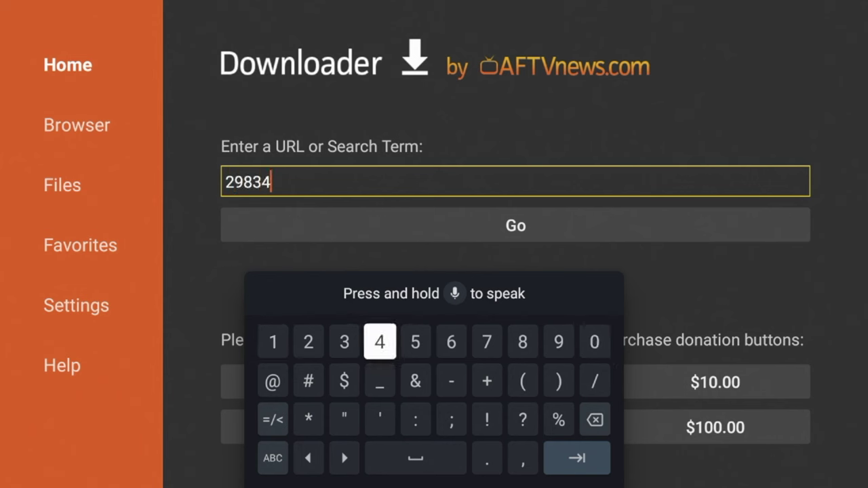
pyautogui.press('Return')
pyautogui.press('Down')
pyautogui.press('Down')
pyautogui.press('Right')
pyautogui.press('Right')
pyautogui.press('Right')
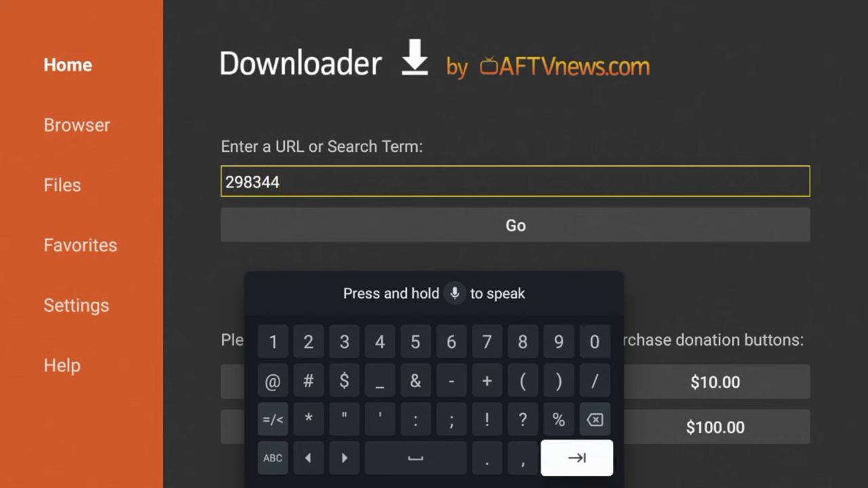
pyautogui.press('Return')
pyautogui.press('Return')
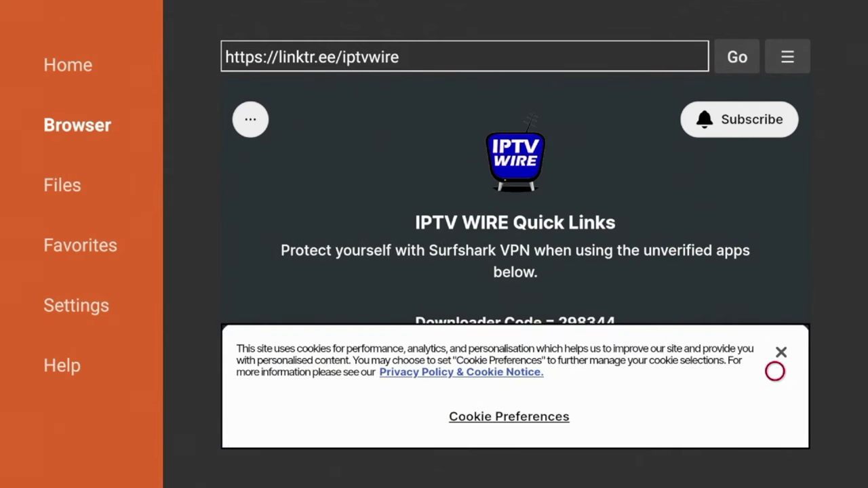
# Close the cookie banner, scroll the Quick Links list and back up, and focus the ≡ menu.
pyautogui.click(775, 349)
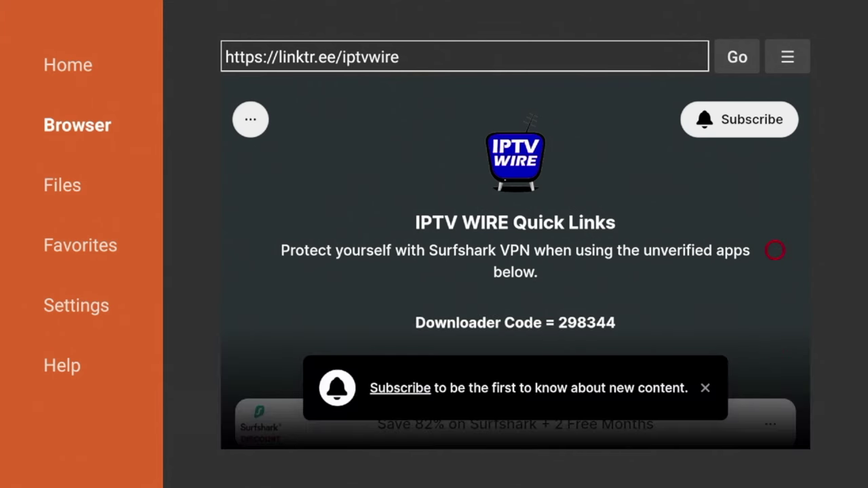
pyautogui.scroll(-5, 775, 407)
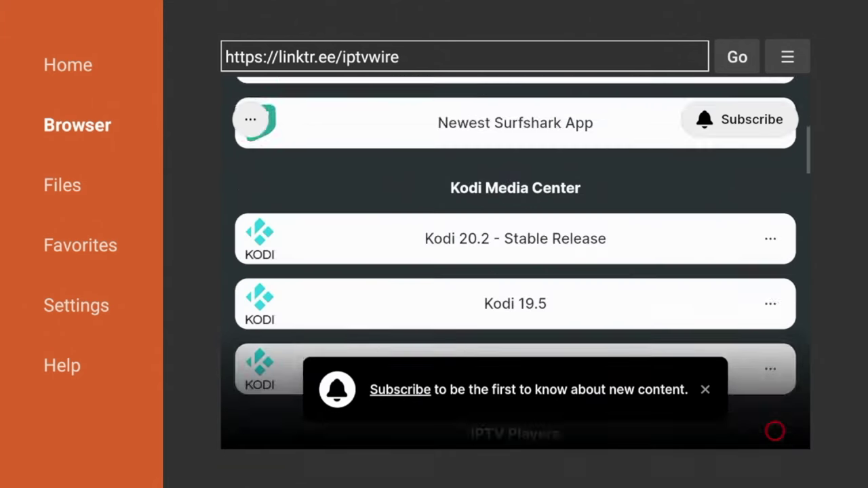
pyautogui.scroll(-10, 775, 431)
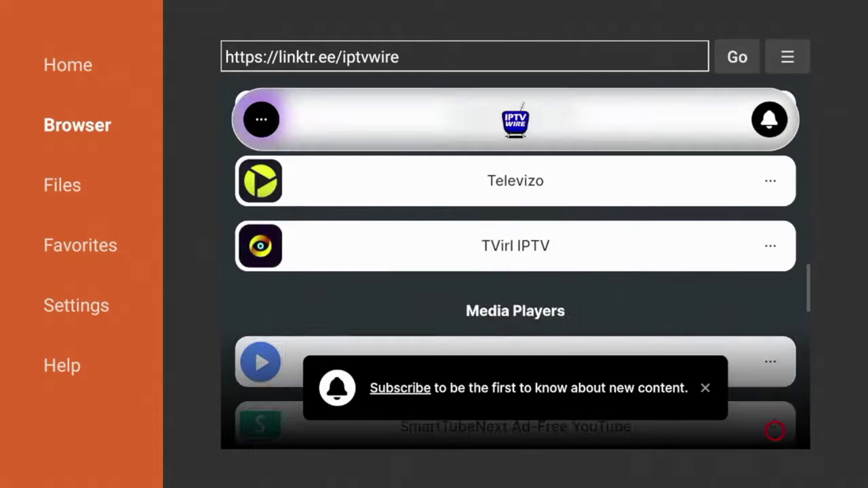
pyautogui.scroll(-10, 775, 432)
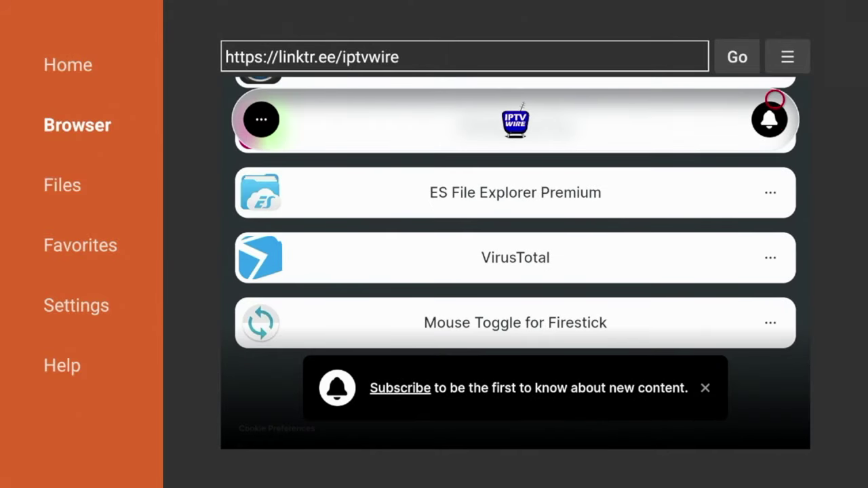
pyautogui.scroll(10, 775, 99)
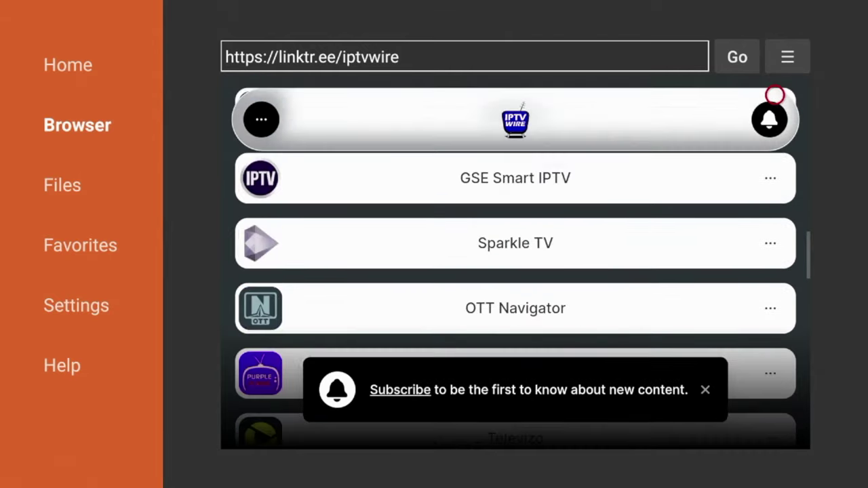
pyautogui.scroll(10, 776, 95)
pyautogui.press('Up')
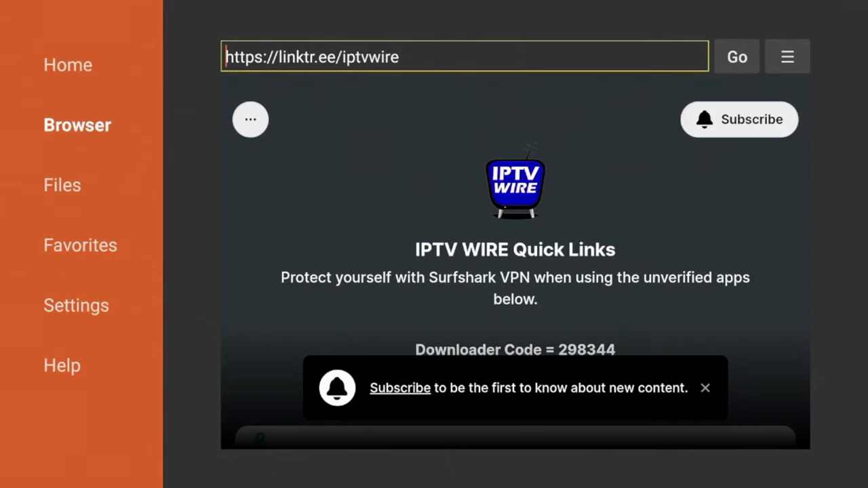
pyautogui.press('Right')
pyautogui.press('Right')
pyautogui.press('Right')
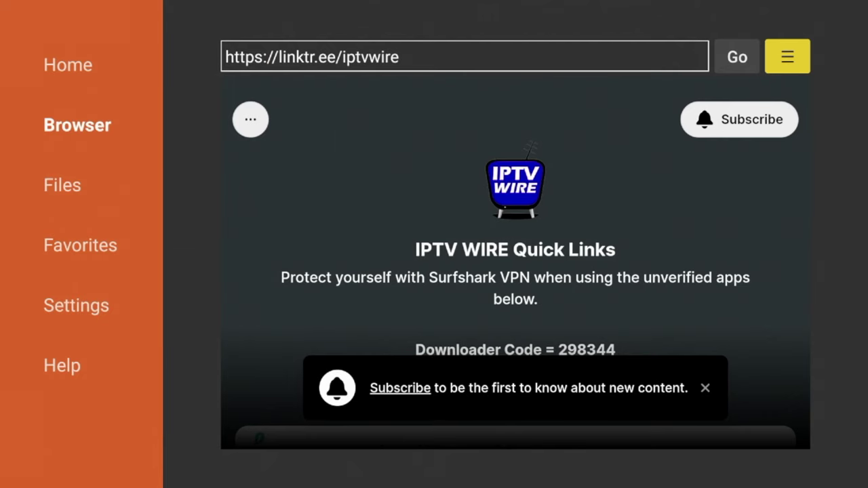
# Save the IPTV WIRE Quick Links page as a Downloader favorite.
pyautogui.press('Return')
pyautogui.press('Down')
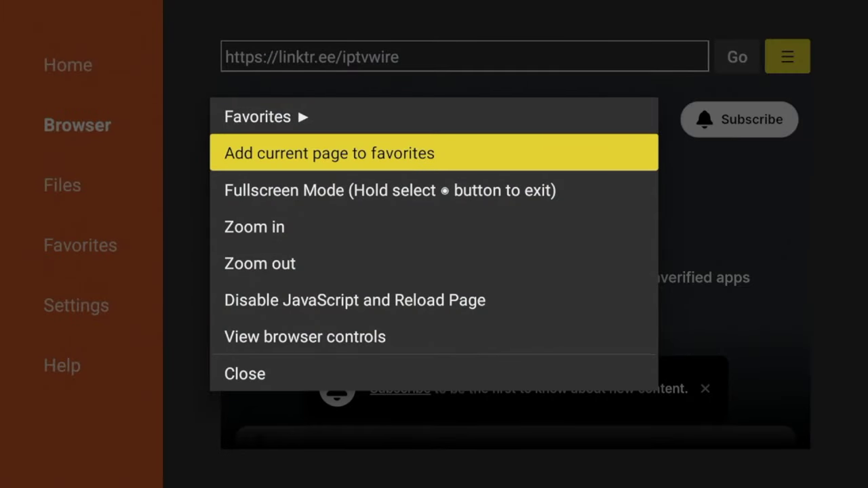
pyautogui.press('Return')
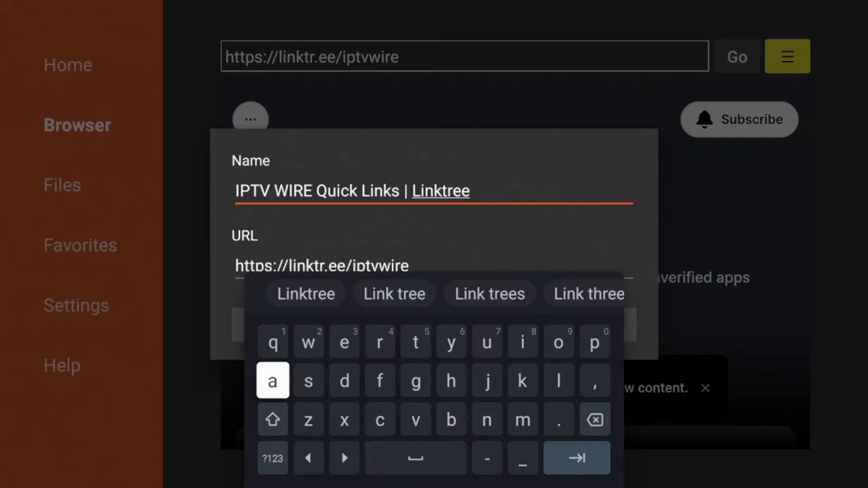
pyautogui.press('Down')
pyautogui.press('Down')
pyautogui.press('Left')
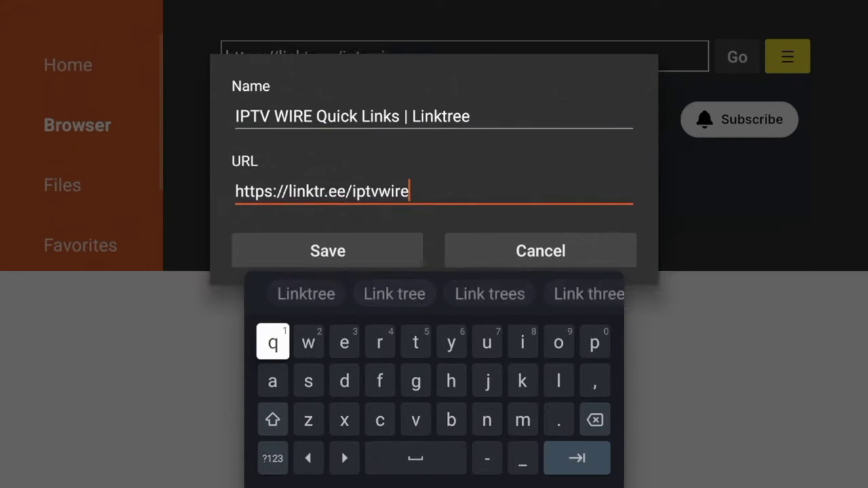
pyautogui.press('Down')
pyautogui.press('Down')
pyautogui.press('Up')
pyautogui.press('Up')
pyautogui.press('Up')
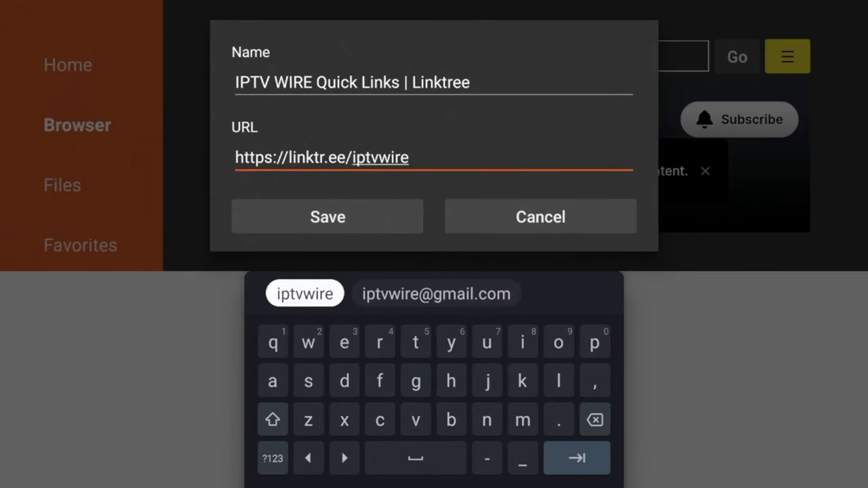
pyautogui.press('Down')
pyautogui.press('Left')
pyautogui.press('Down')
pyautogui.press('Down')
pyautogui.press('Down')
pyautogui.press('Right')
pyautogui.press('Right')
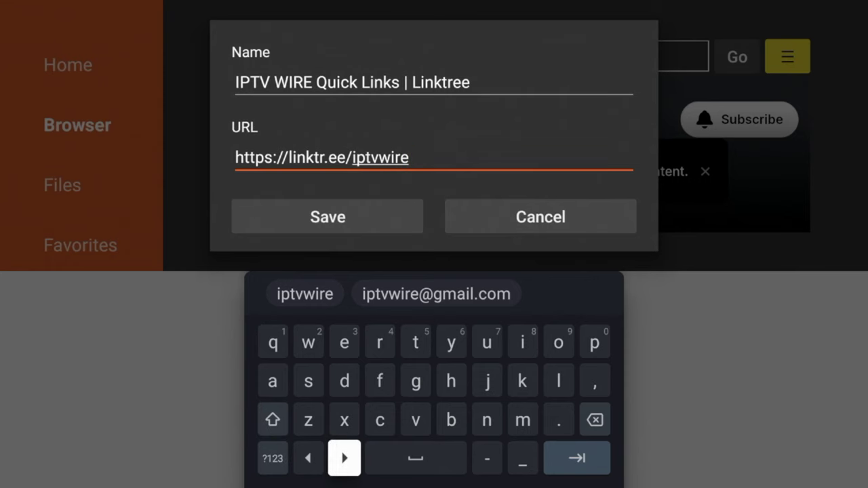
pyautogui.press('Right')
pyautogui.press('Right')
pyautogui.press('Right')
pyautogui.press('Right')
pyautogui.press('Return')
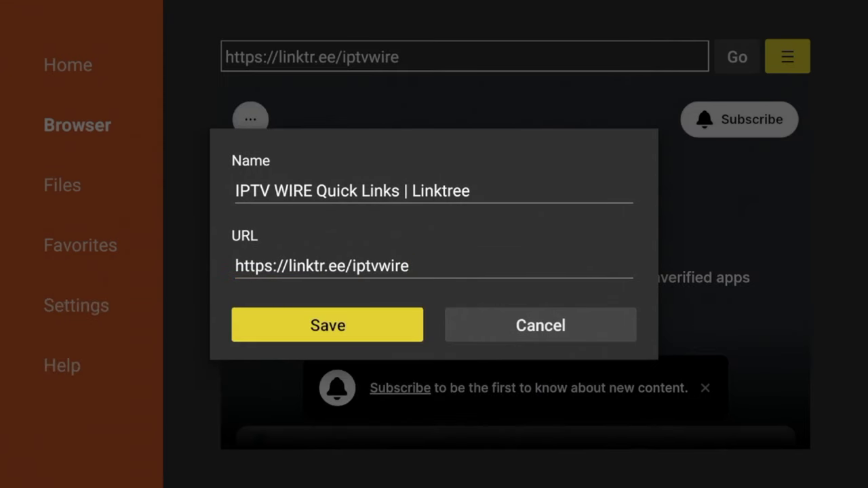
pyautogui.press('Return')
# Reopen the IPTV WIRE Quick Links | Linktree entry from the Favorites list.
pyautogui.press('Down')
pyautogui.press('Down')
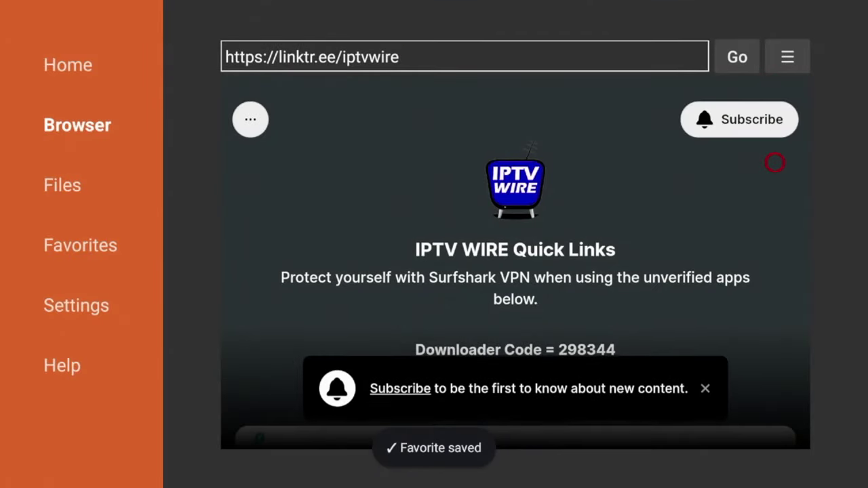
pyautogui.press('Left')
pyautogui.press('Left')
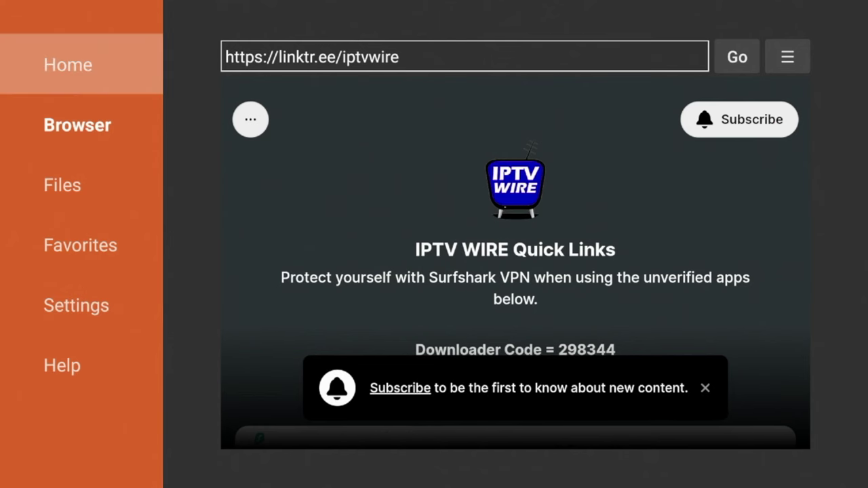
pyautogui.press('Down')
pyautogui.press('Down')
pyautogui.press('Down')
pyautogui.press('Up')
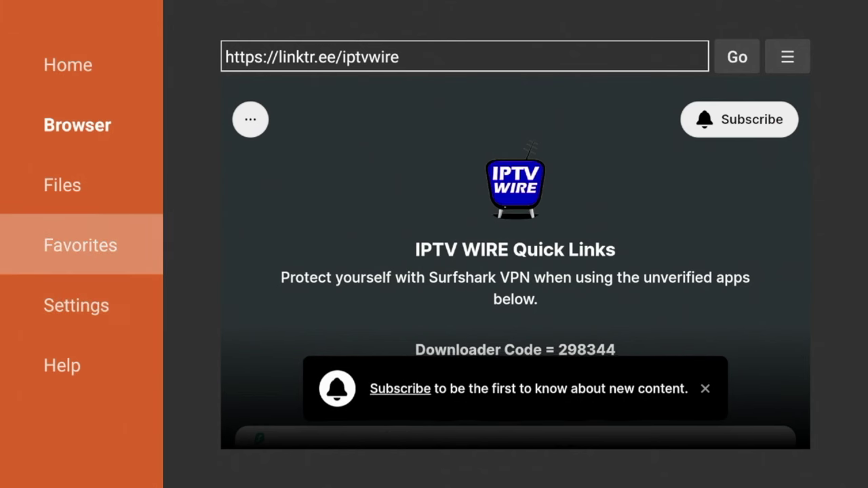
pyautogui.press('Return')
pyautogui.press('Right')
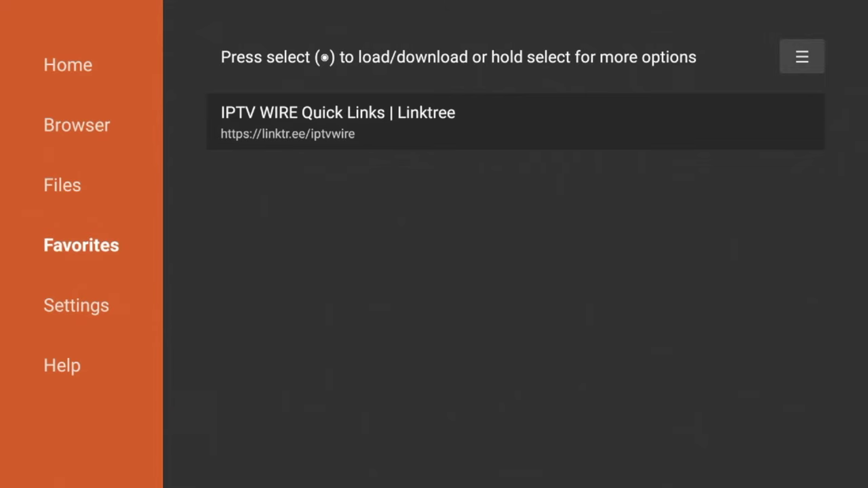
pyautogui.press('Escape')
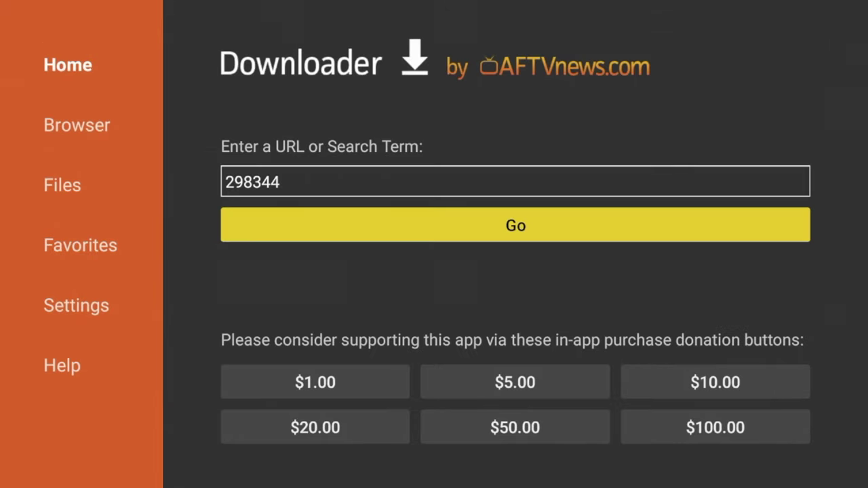
pyautogui.press('Left')
pyautogui.press('Return')
pyautogui.press('Right')
pyautogui.press('Return')
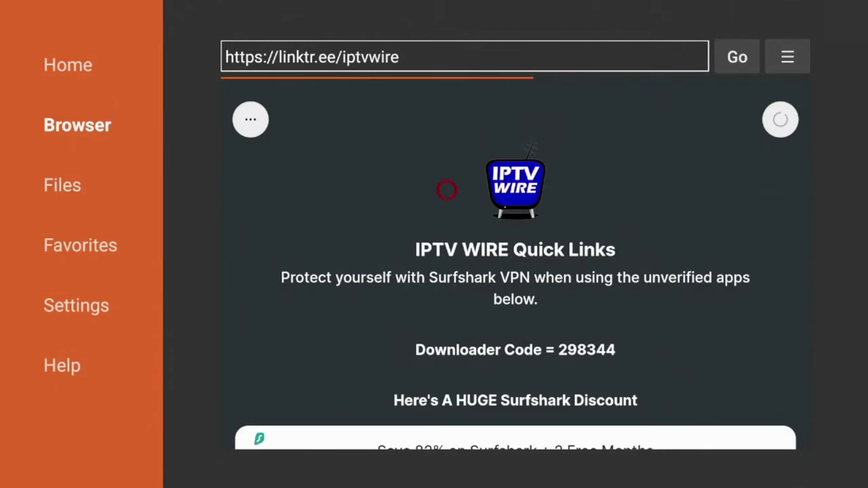
# Scroll down to the Utilities section and select the Fast Task Killer link.
pyautogui.scroll(-10, 703, 430)
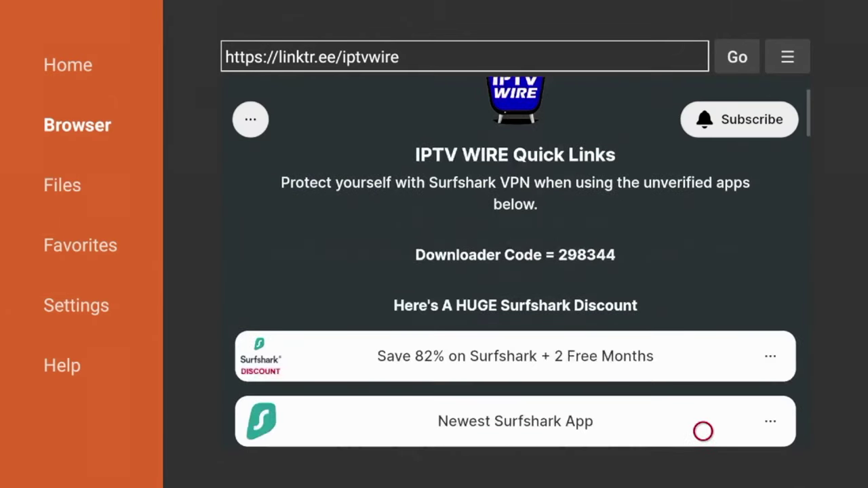
pyautogui.scroll(-10, 703, 431)
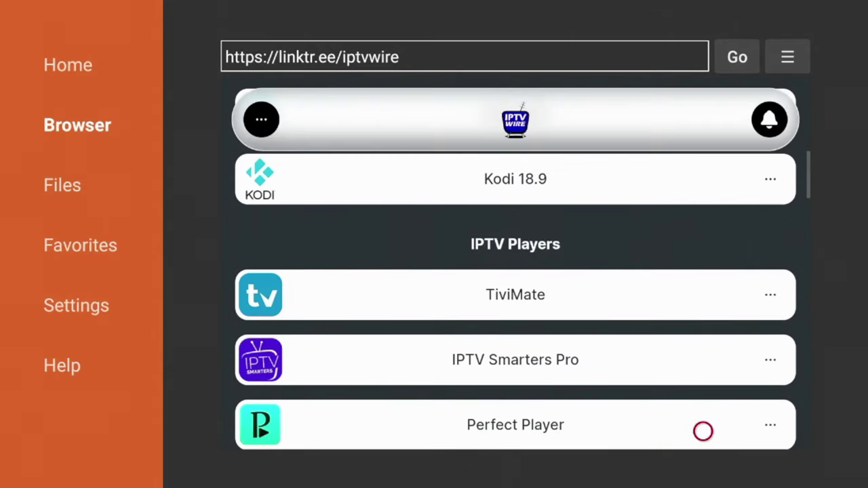
pyautogui.scroll(-8, 704, 431)
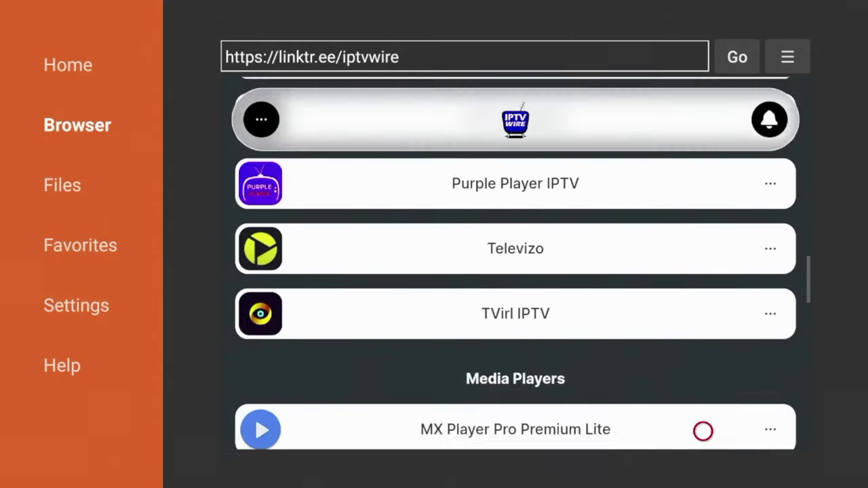
pyautogui.scroll(-10, 703, 431)
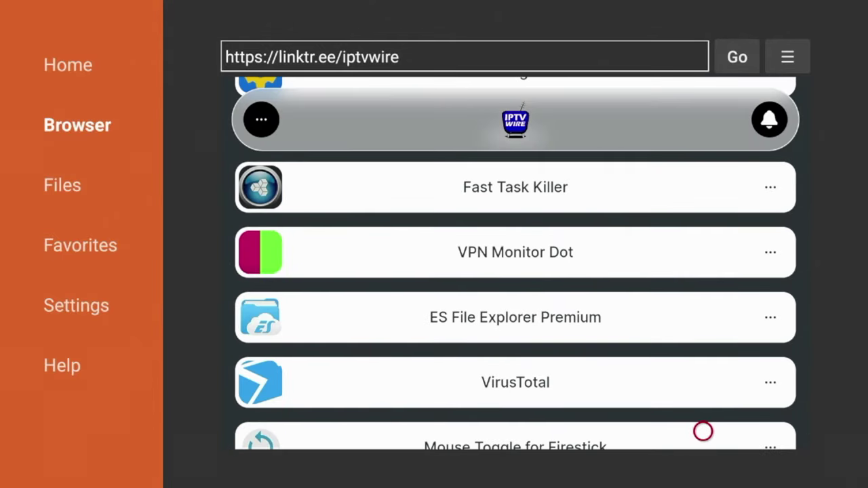
pyautogui.scroll(-2, 703, 432)
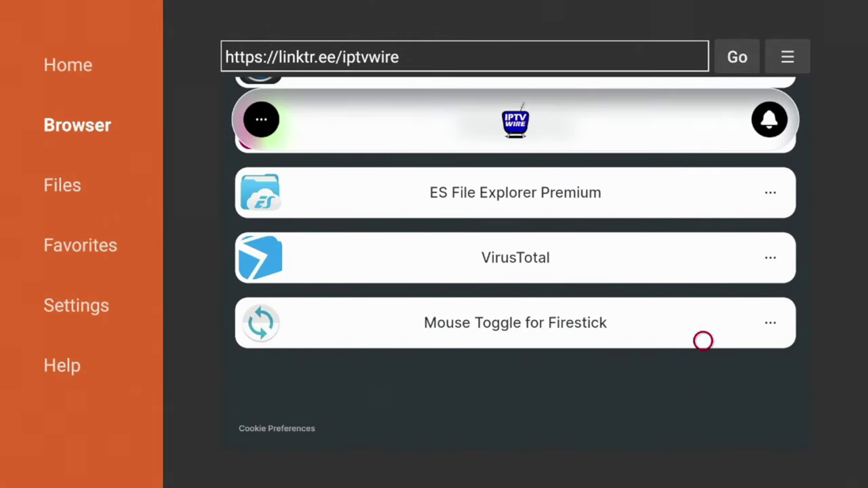
pyautogui.scroll(3, 703, 107)
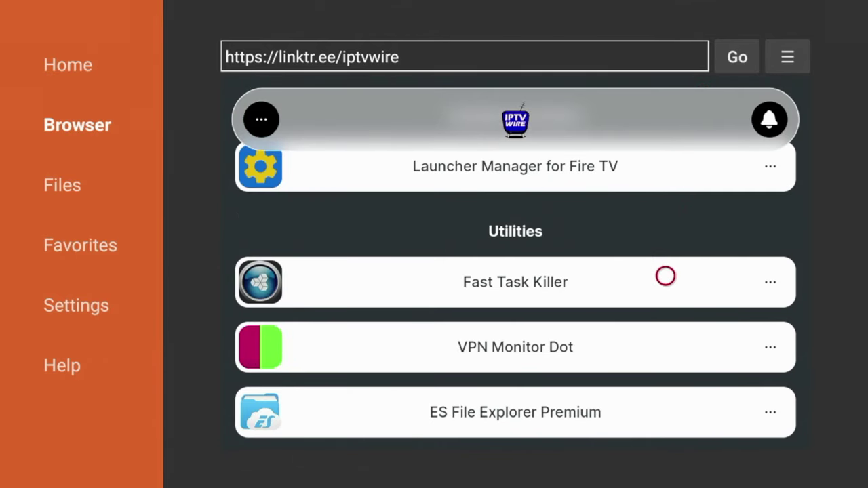
pyautogui.click(665, 276)
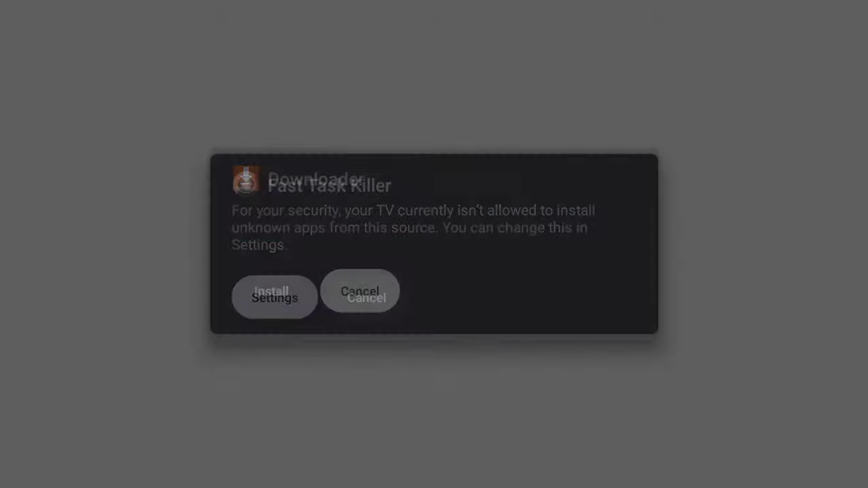
# From the security prompt's Settings, set Downloader to Allowed for installing unknown apps.
pyautogui.press('Right')
pyautogui.press('Left')
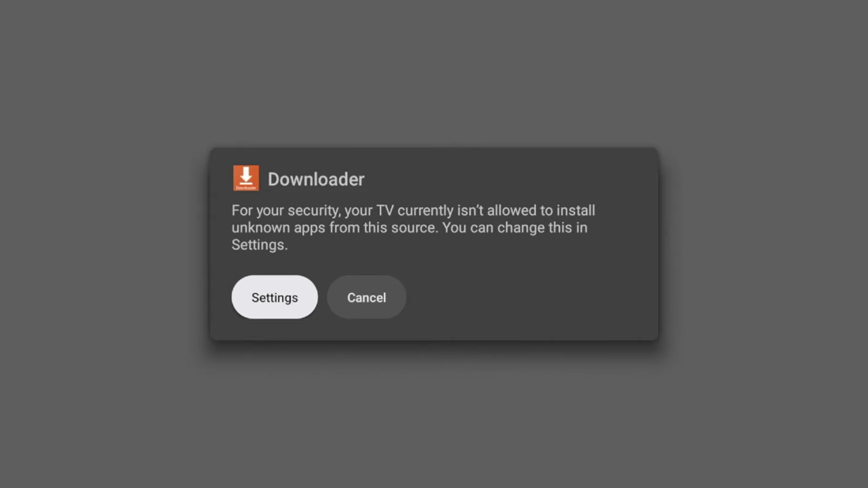
pyautogui.press('Return')
pyautogui.press('Down')
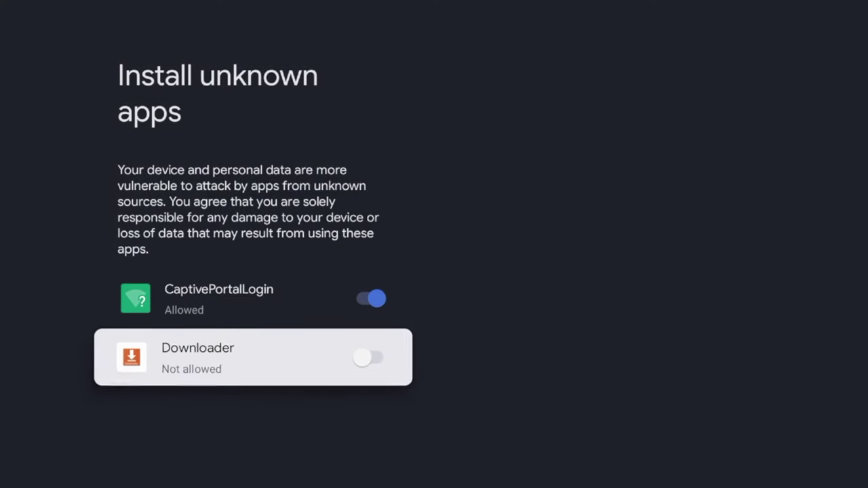
pyautogui.press('Return')
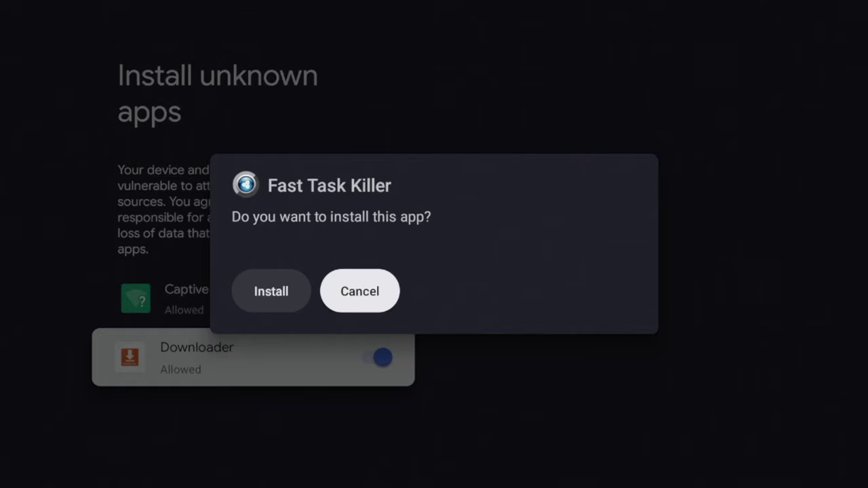
# Install Fast Task Killer and close the confirmation with Done.
pyautogui.press('Left')
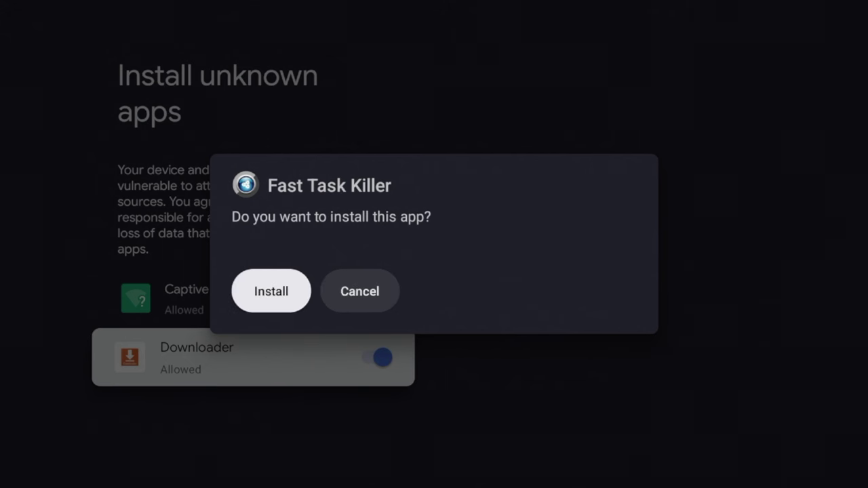
pyautogui.press('Return')
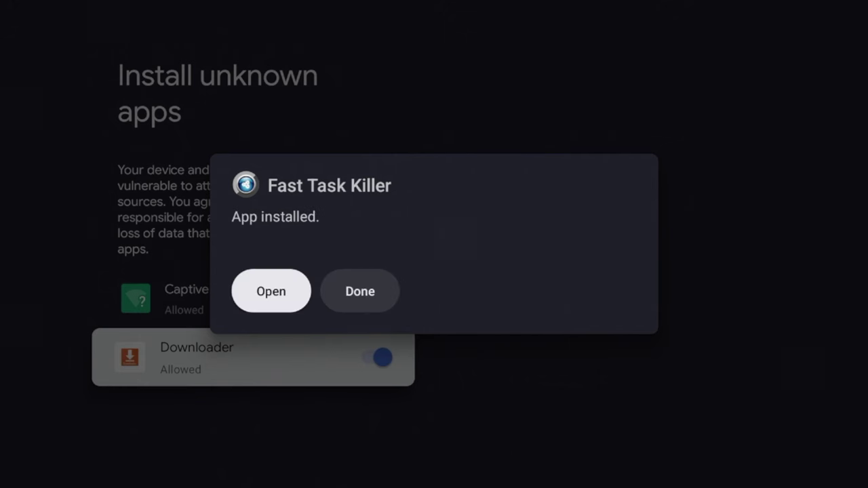
pyautogui.press('Right')
pyautogui.press('Return')
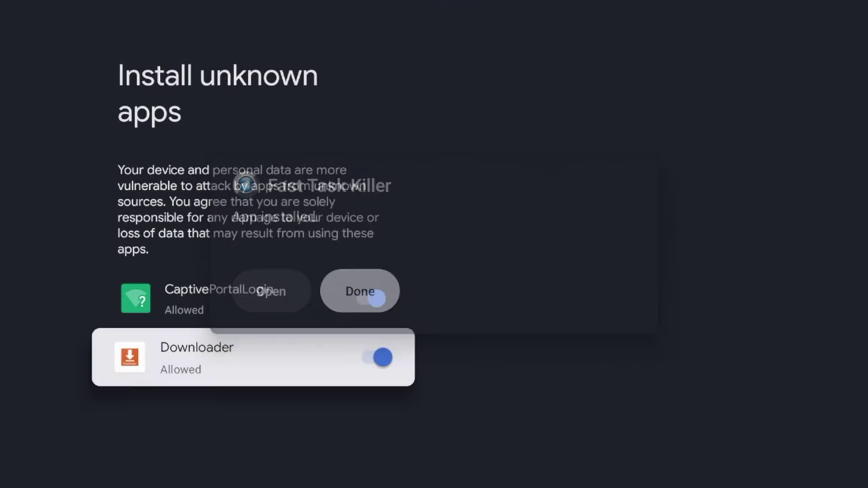
# Relaunch Downloader and scroll the IPTV WIRE Quick Links page up to its 'Downloader Code = 298344' header.
pyautogui.press('Escape')
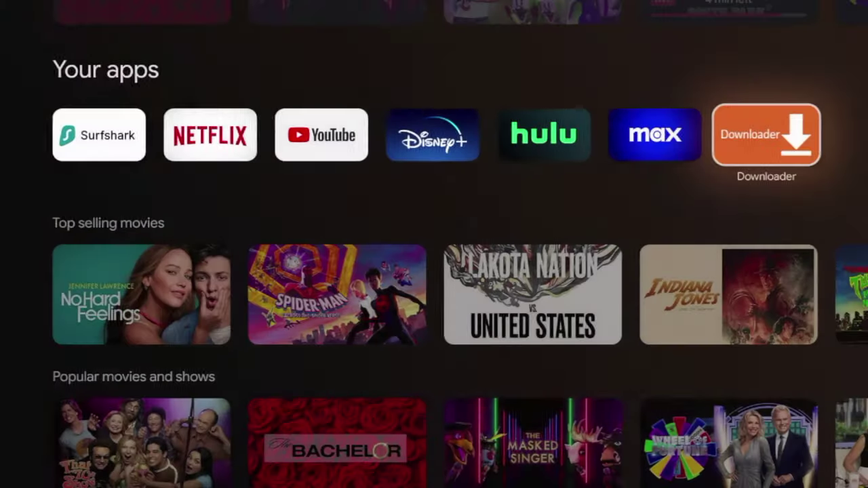
pyautogui.press('Return')
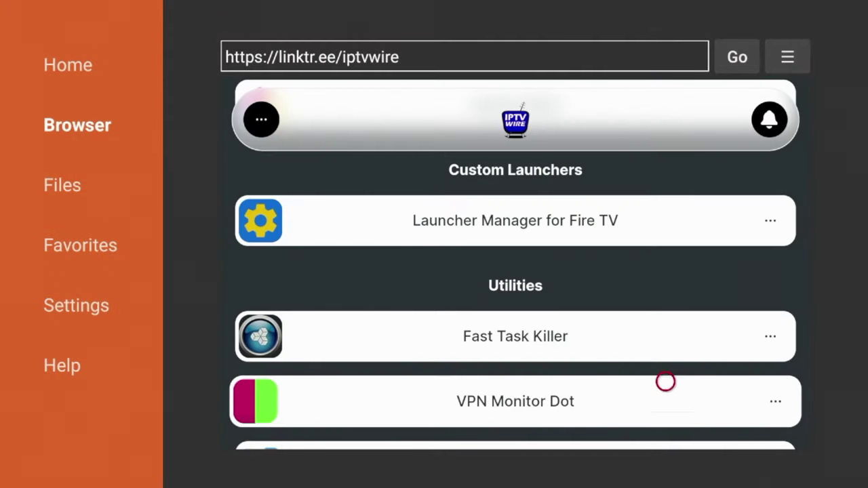
pyautogui.scroll(-5, 665, 380)
pyautogui.scroll(10, 666, 95)
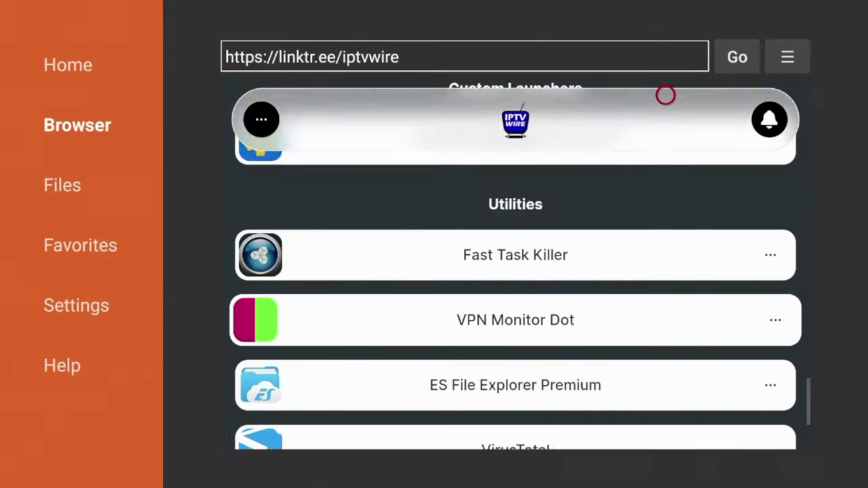
pyautogui.scroll(10, 665, 95)
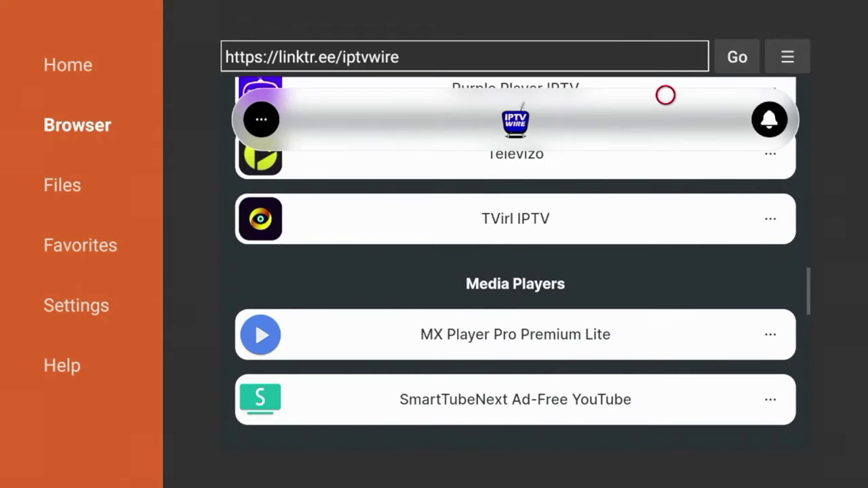
pyautogui.scroll(5, 666, 95)
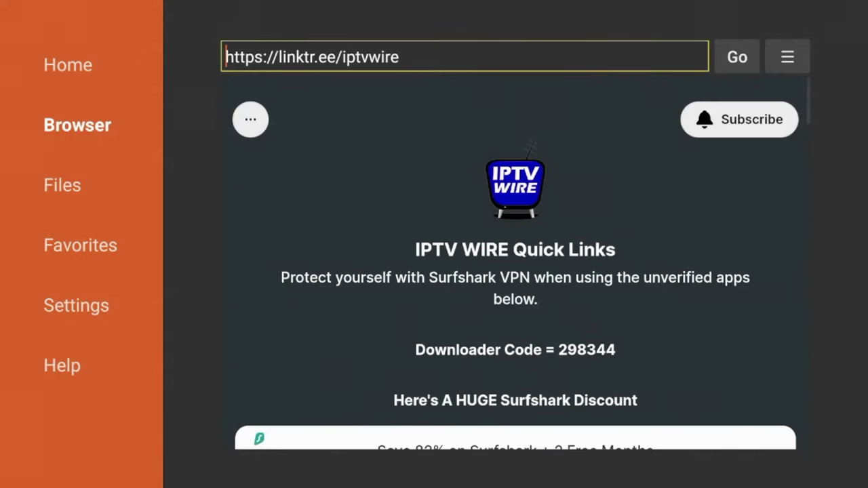